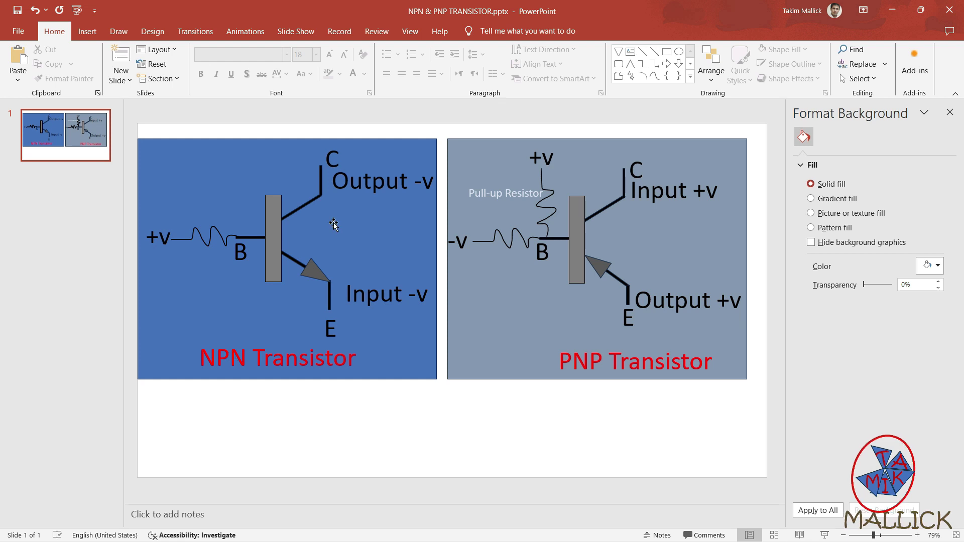
Inspect the NPN diagram's shapes: a diagram shape, the base wire and resistor, and the blue rectangle
{"action": "left_click", "coordinate": [321, 172]}
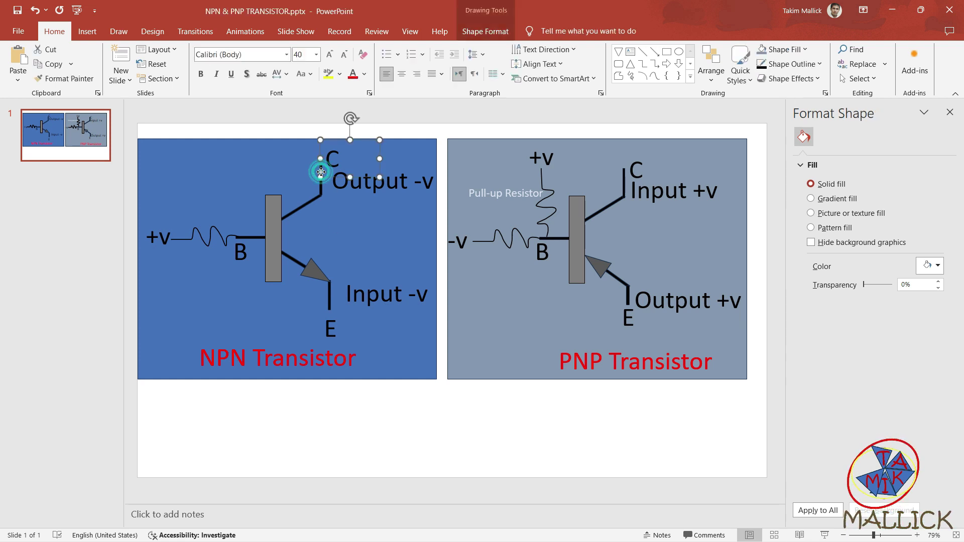
{"action": "left_click", "coordinate": [252, 235]}
{"action": "left_click", "coordinate": [326, 293]}
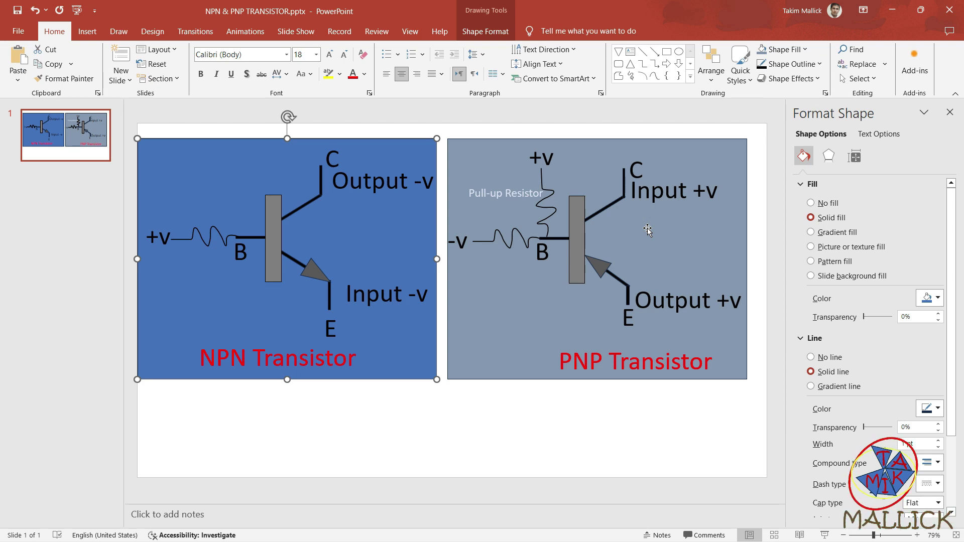
Switch to Proteus and zoom in on the Q1 section of the schematic
{"action": "key", "text": "alt+Tab"}
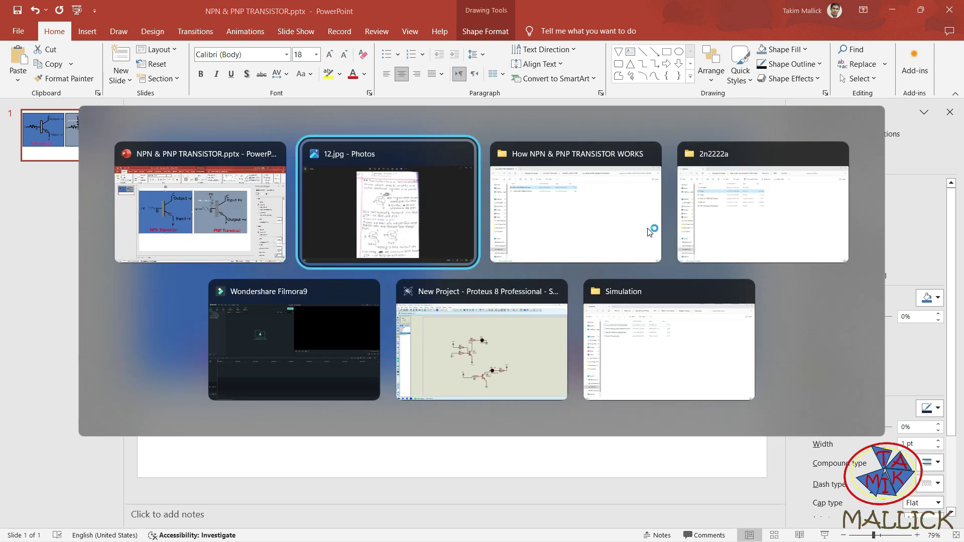
{"action": "key", "text": "alt+Tab"}
{"action": "key", "text": "alt+Tab"}
{"action": "key", "text": "alt+Tab"}
{"action": "key", "text": "alt+Tab"}
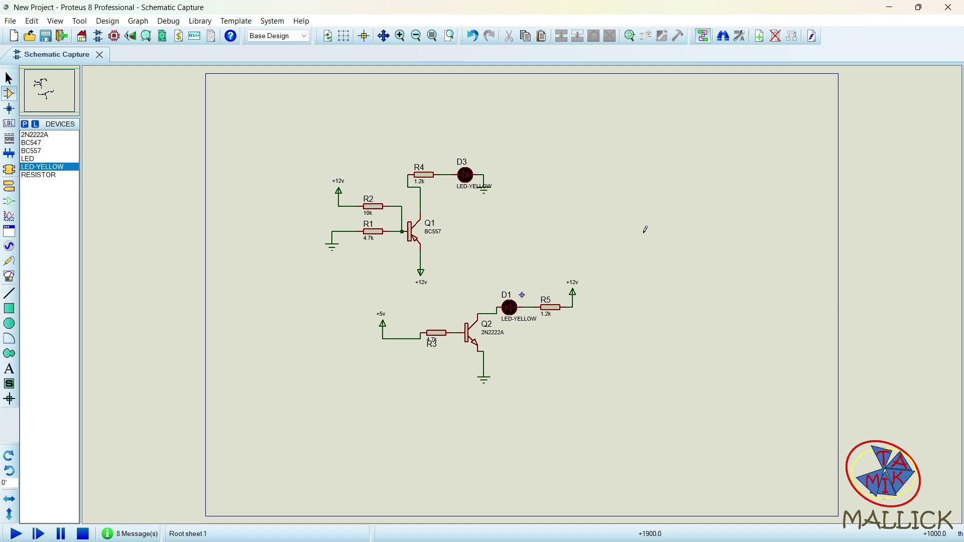
{"action": "scroll", "coordinate": [617, 250], "scroll_direction": "up", "scroll_amount": 2}
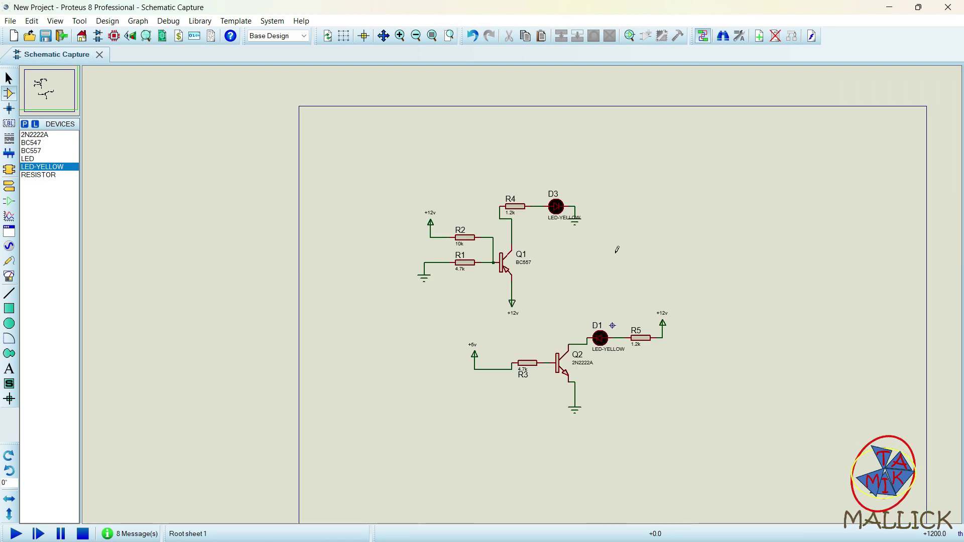
{"action": "scroll", "coordinate": [557, 354], "scroll_direction": "up", "scroll_amount": 2}
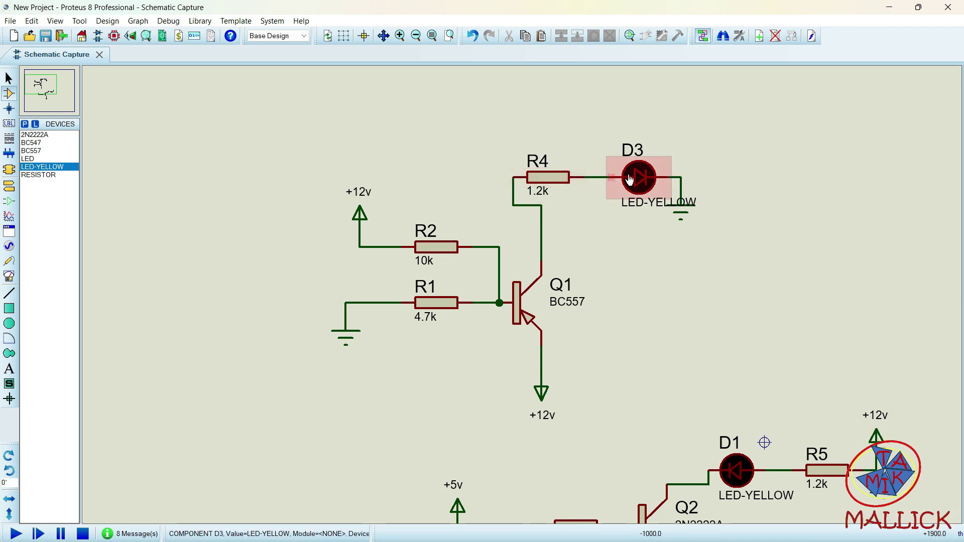
{"action": "mouse_move", "coordinate": [644, 356]}
{"action": "left_mouse_down"}
{"action": "mouse_move", "coordinate": [552, 161]}
{"action": "mouse_move", "coordinate": [548, 172]}
{"action": "left_mouse_up"}
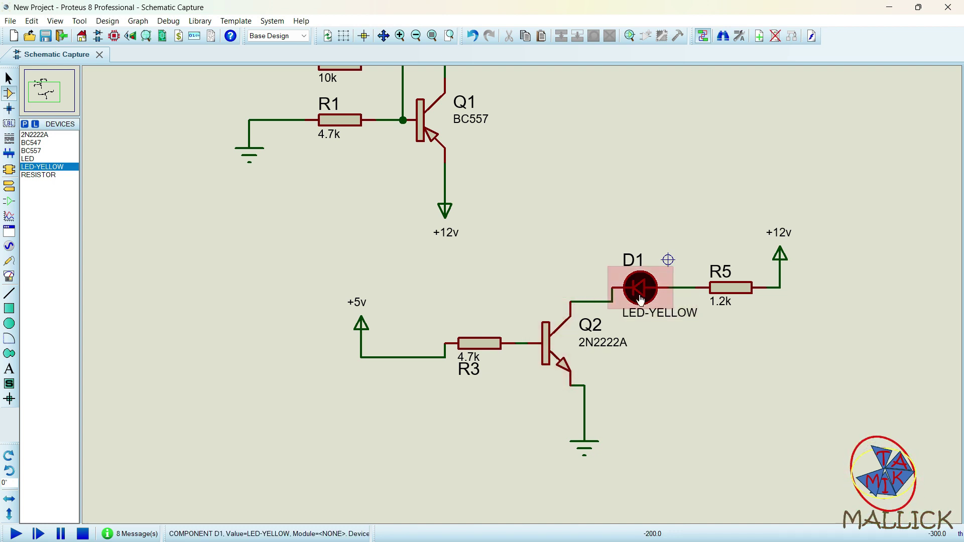
{"action": "left_click_drag", "start_coordinate": [728, 340], "coordinate": [639, 439]}
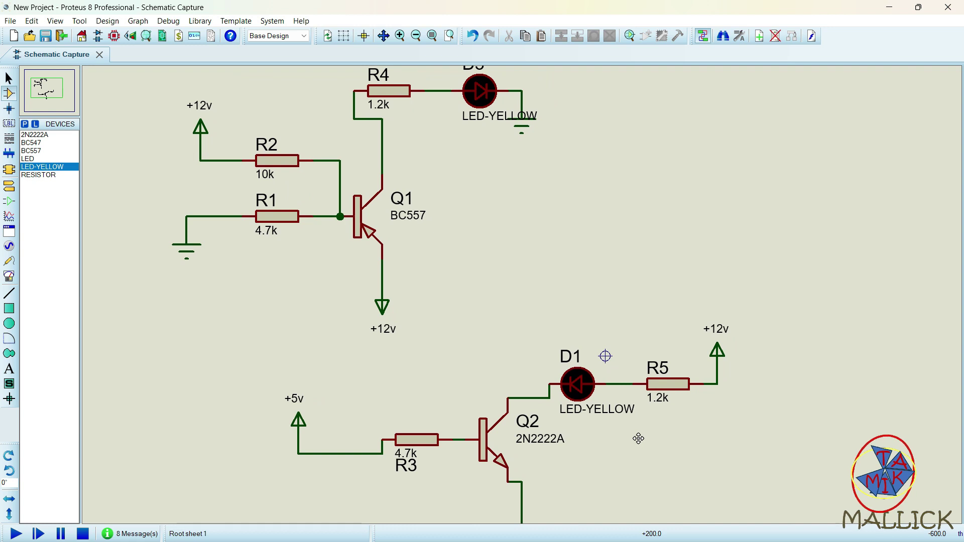
{"action": "scroll", "coordinate": [652, 416], "scroll_direction": "down", "scroll_amount": 1}
{"action": "scroll", "coordinate": [623, 371], "scroll_direction": "down", "scroll_amount": 1}
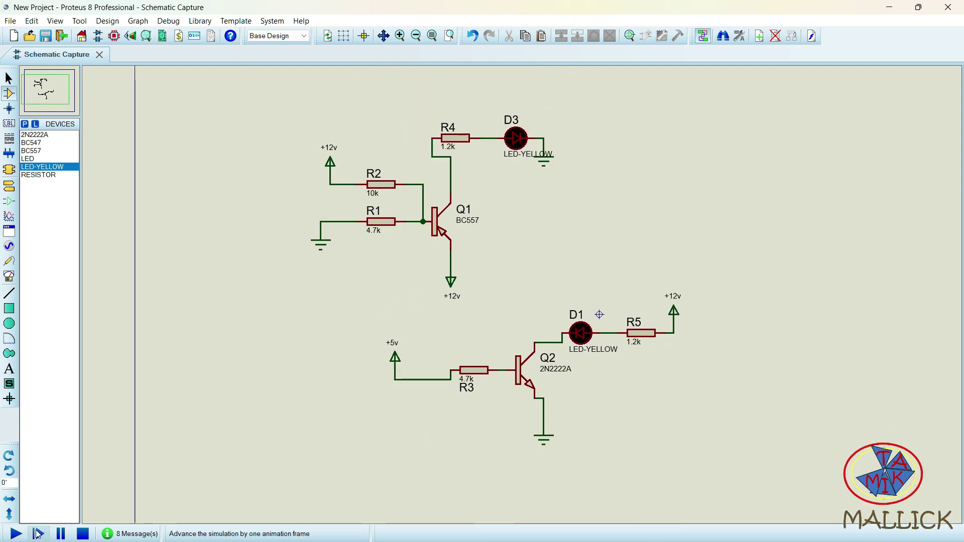
{"action": "left_click", "coordinate": [16, 534]}
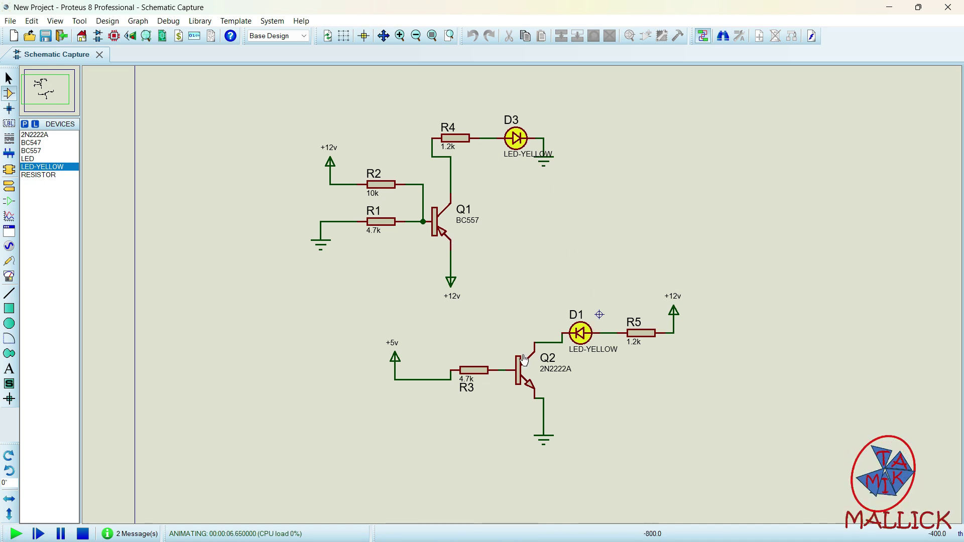
{"action": "left_click", "coordinate": [83, 533]}
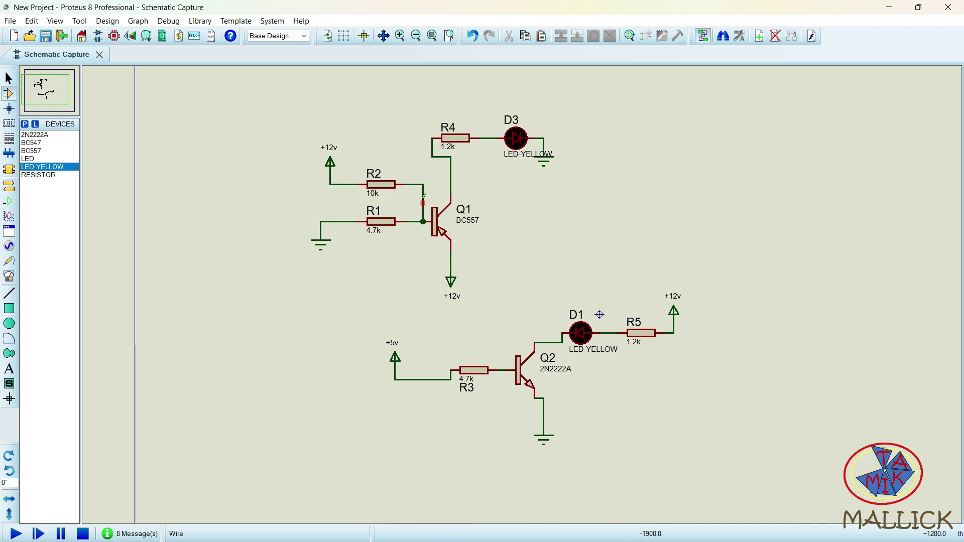
Connect a wire from R2 to the R1–Q1 base line
{"action": "left_click", "coordinate": [424, 201]}
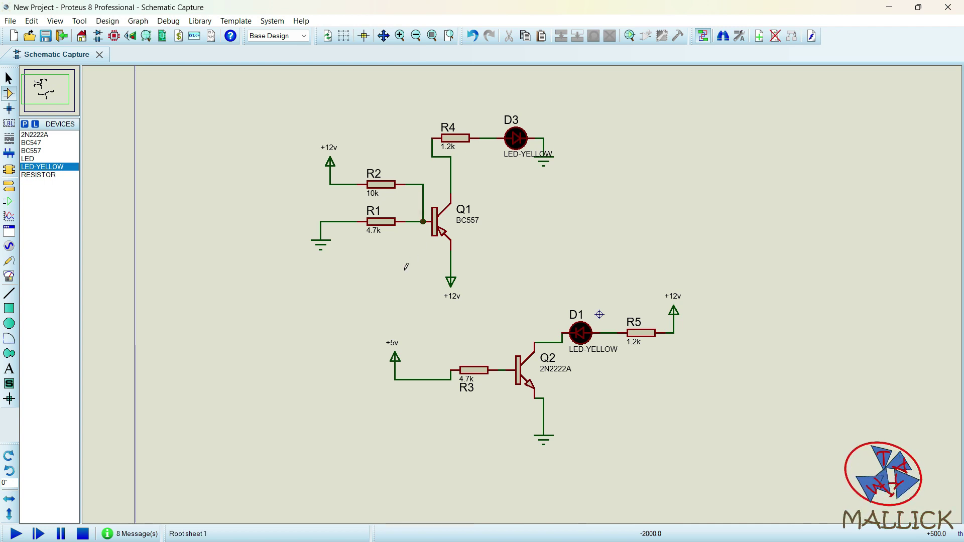